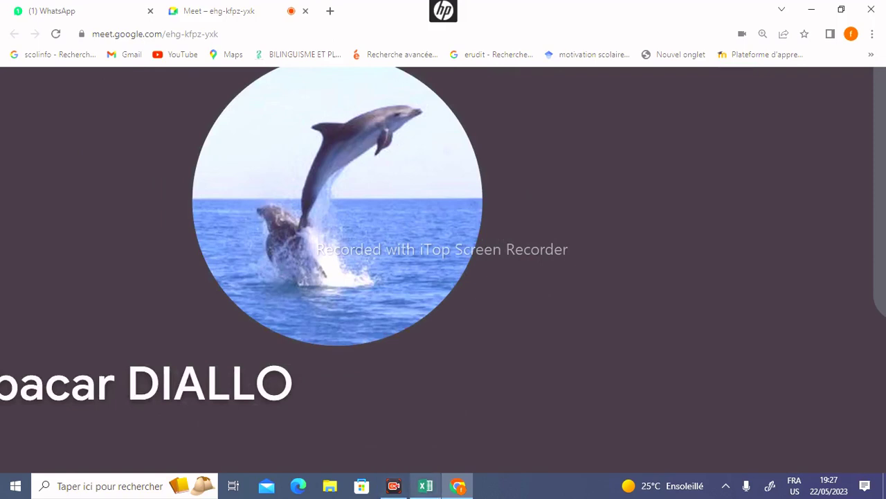
# Switch to the Excel workbook and replace the value in cell A4 with 19,75
pyautogui.click(425, 485)
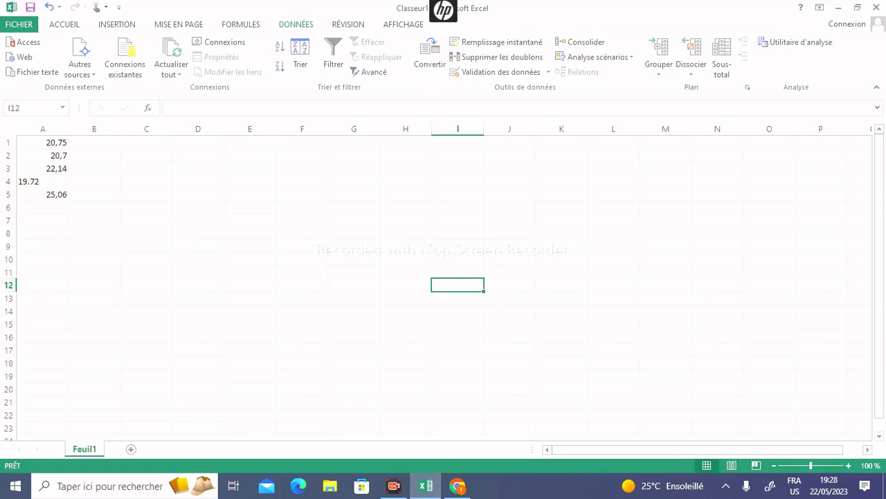
pyautogui.click(42, 182)
pyautogui.press('BackSpace')
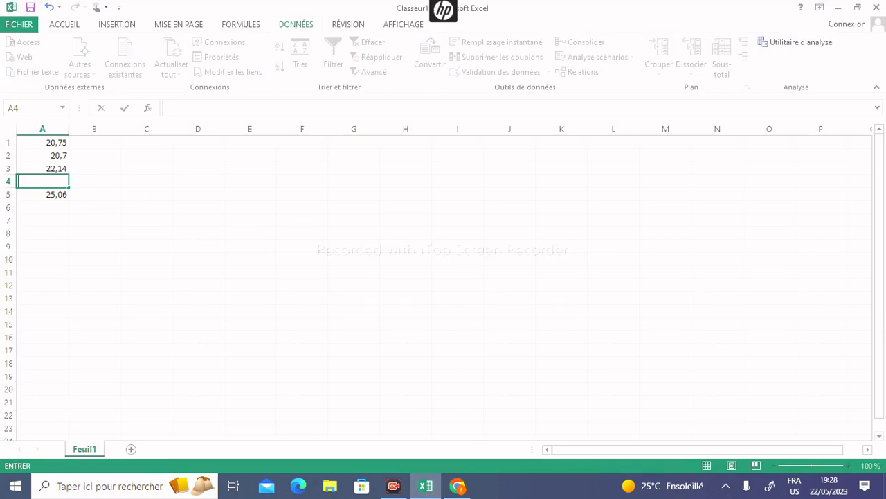
pyautogui.write('19,75')
pyautogui.press('Return')
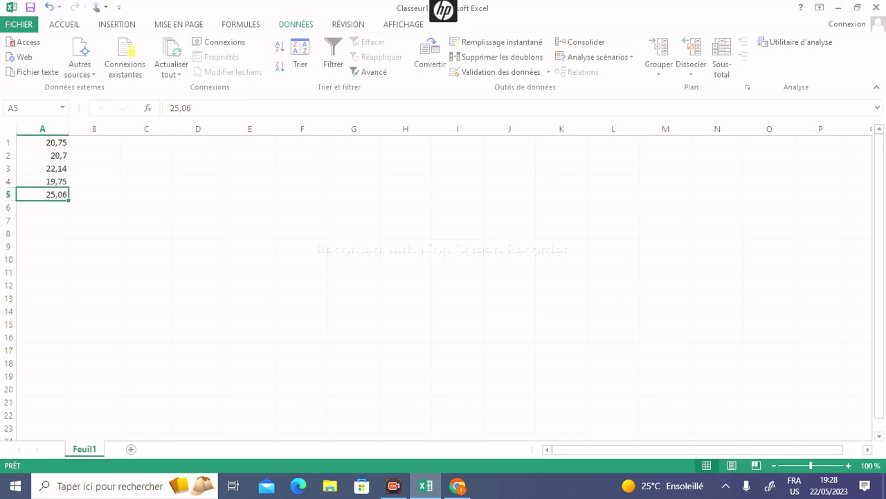
pyautogui.press('Up')
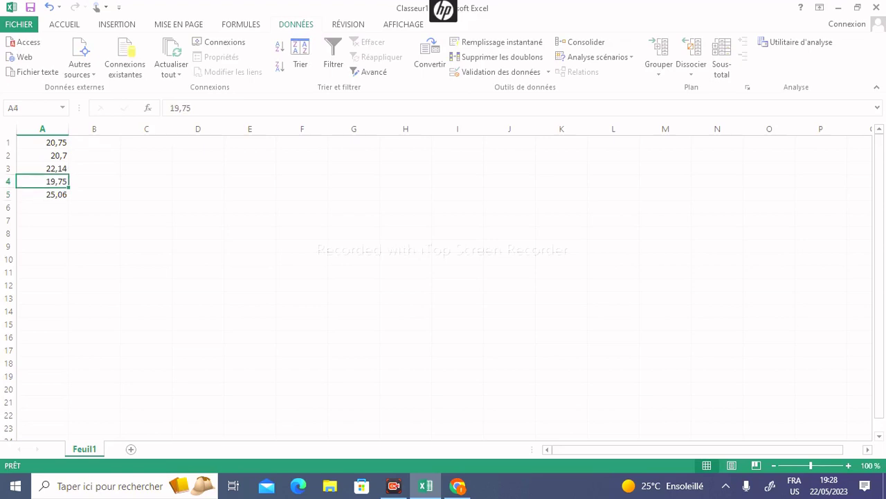
pyautogui.press('Down')
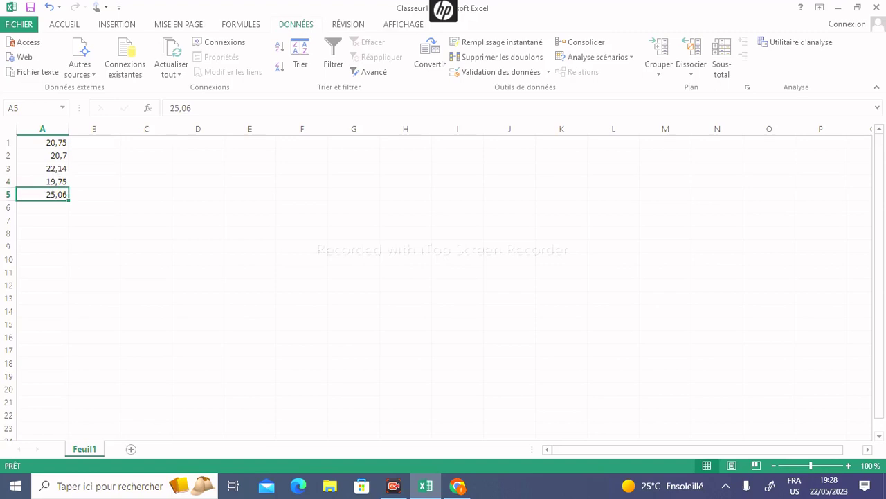
# Switch back to the Google Meet call in the browser
pyautogui.click(457, 486)
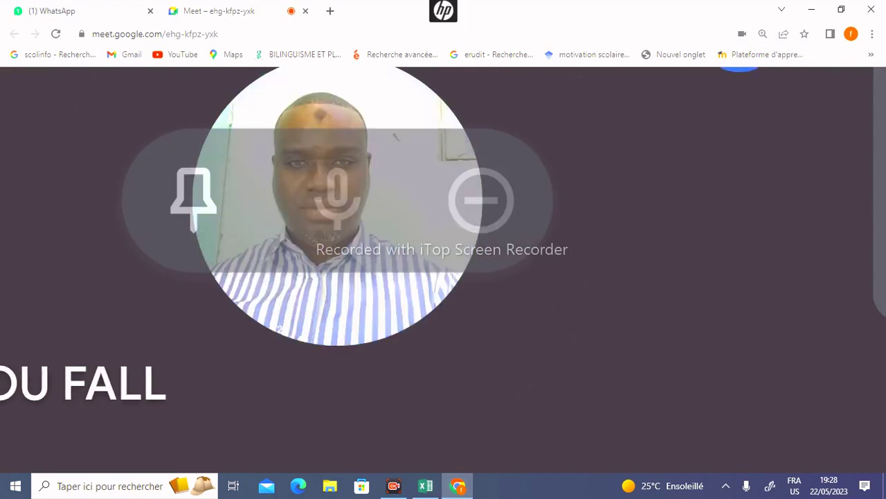
pyautogui.click(481, 200)
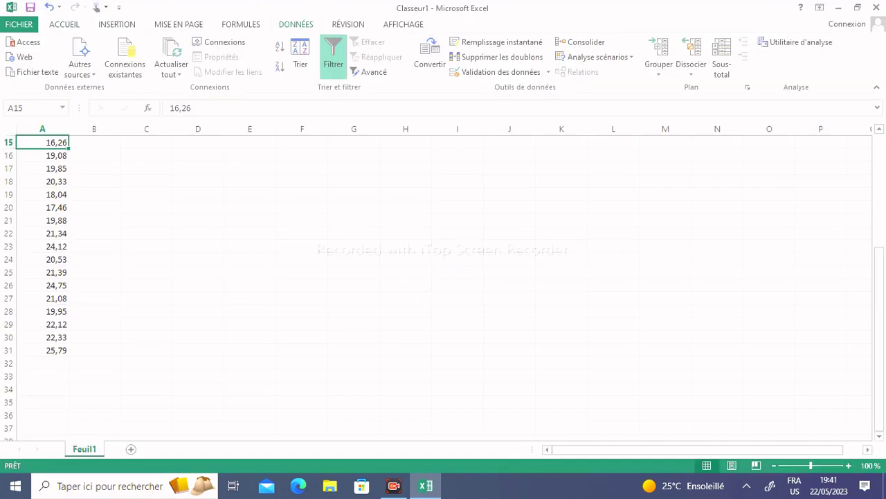
# Open the Excel add-ins manager from the program options and apply it with Analysis ToolPak enabled
pyautogui.click(18, 24)
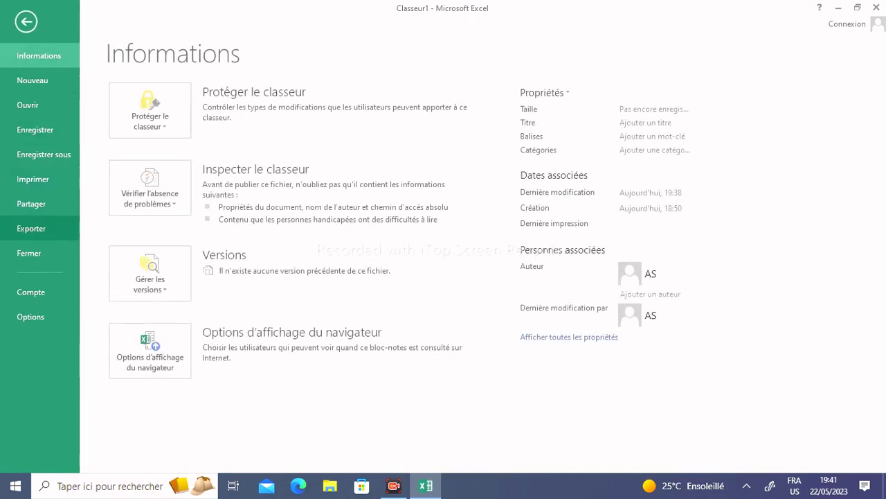
pyautogui.click(31, 316)
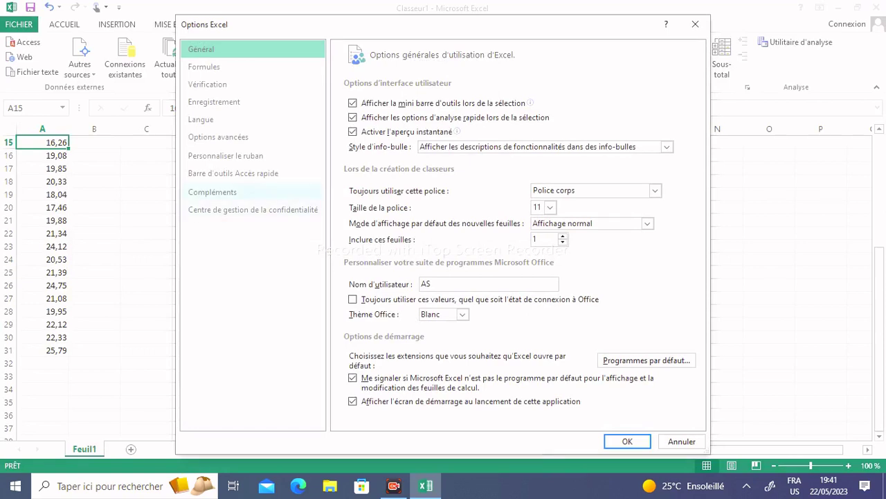
pyautogui.click(213, 192)
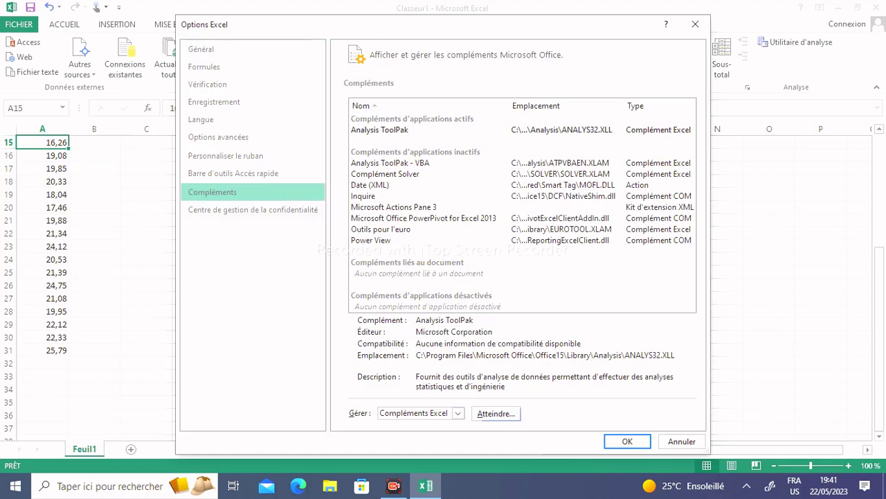
pyautogui.click(496, 413)
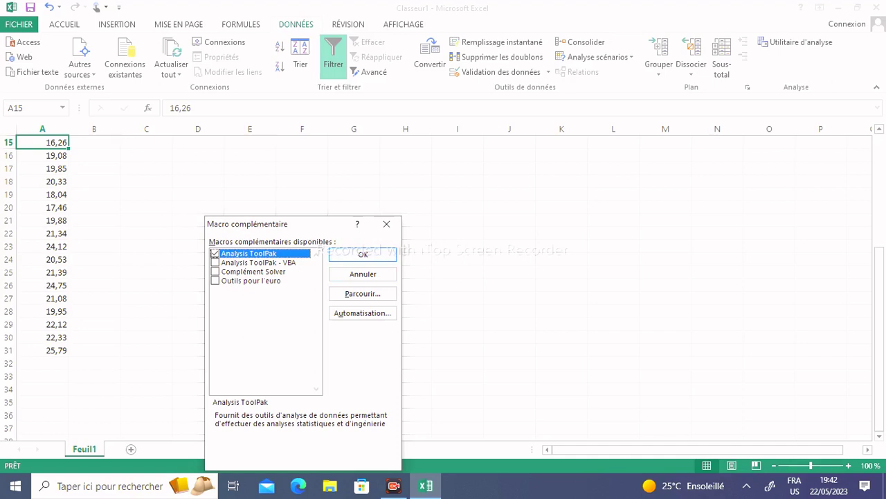
pyautogui.click(363, 254)
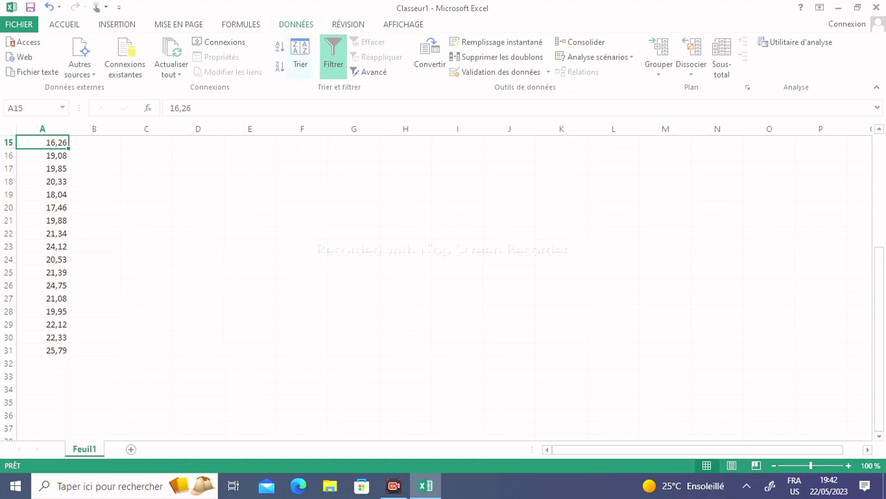
# Open the Statistiques descriptives tool from the data analysis utility
pyautogui.click(94, 155)
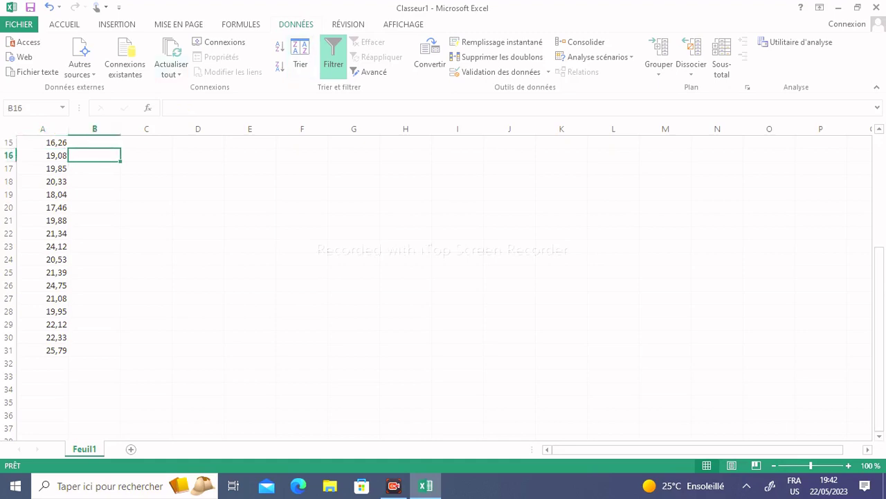
pyautogui.click(43, 142)
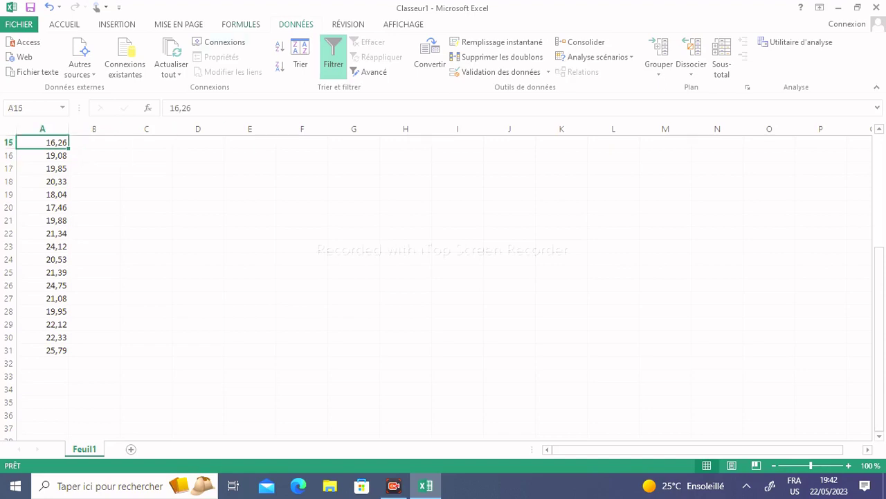
pyautogui.click(240, 25)
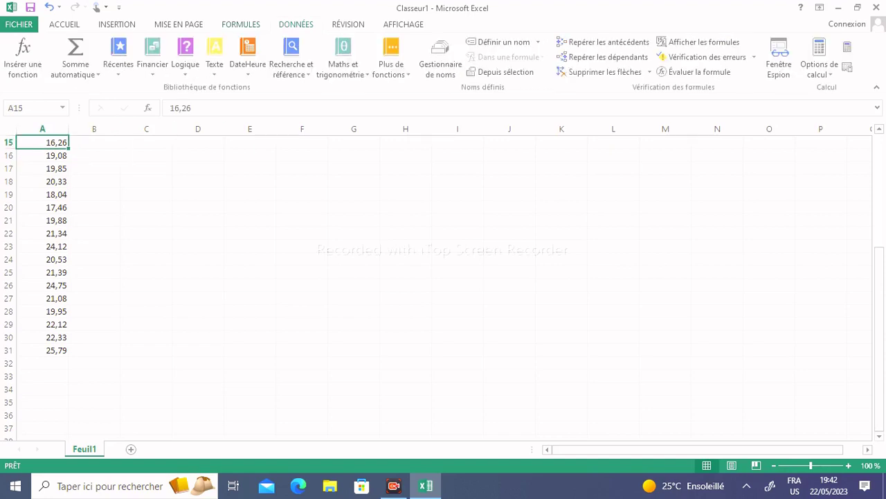
pyautogui.click(295, 24)
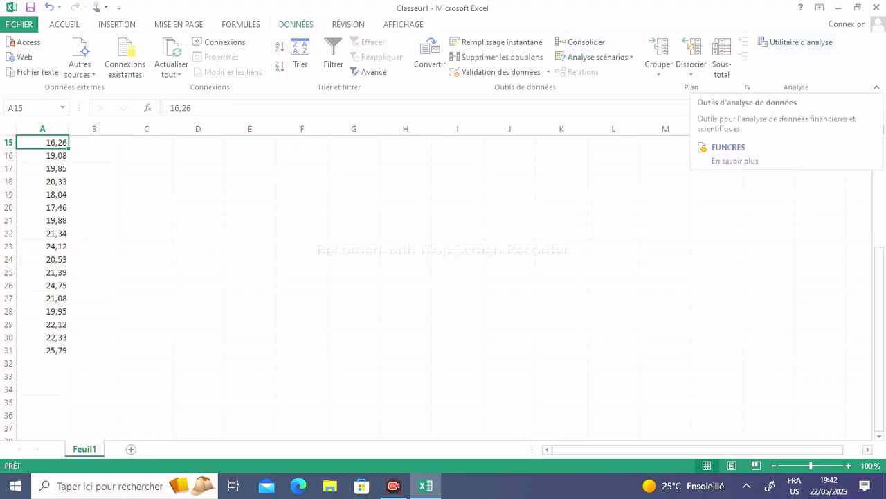
pyautogui.click(800, 42)
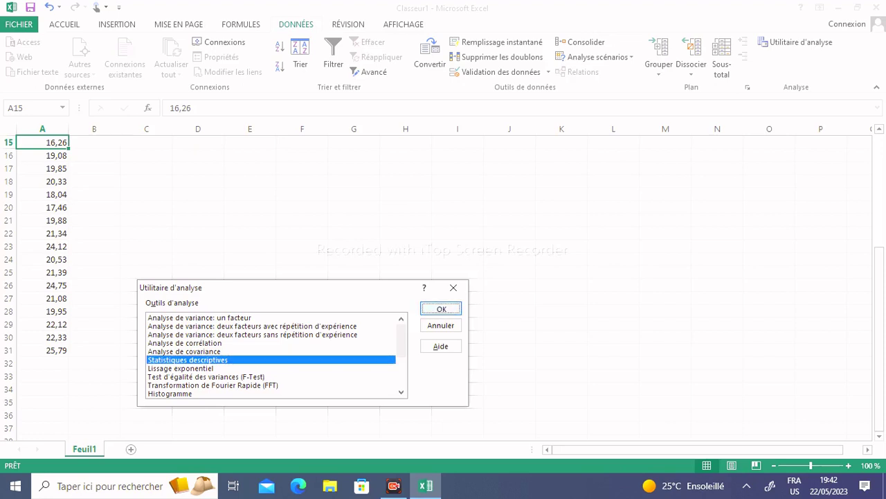
pyautogui.press('Return')
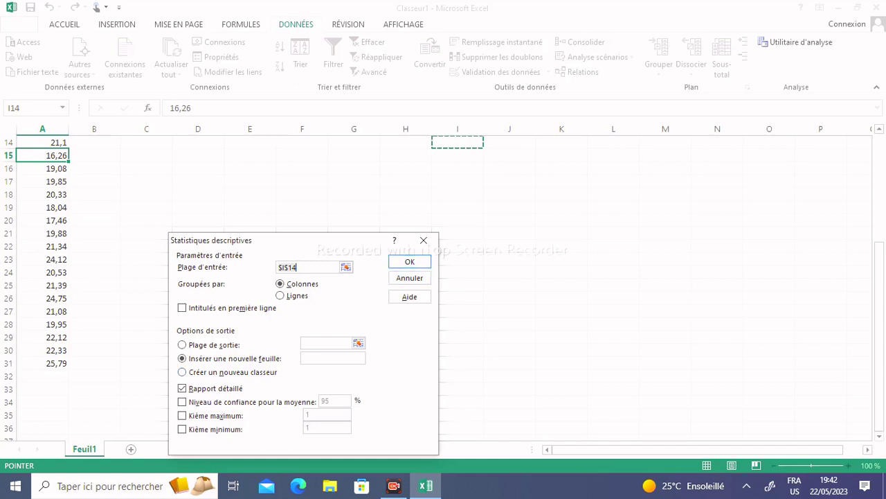
# Run descriptive statistics with cell A14 as input range, grouped by columns, with a detailed report on a new sheet
pyautogui.click(410, 261)
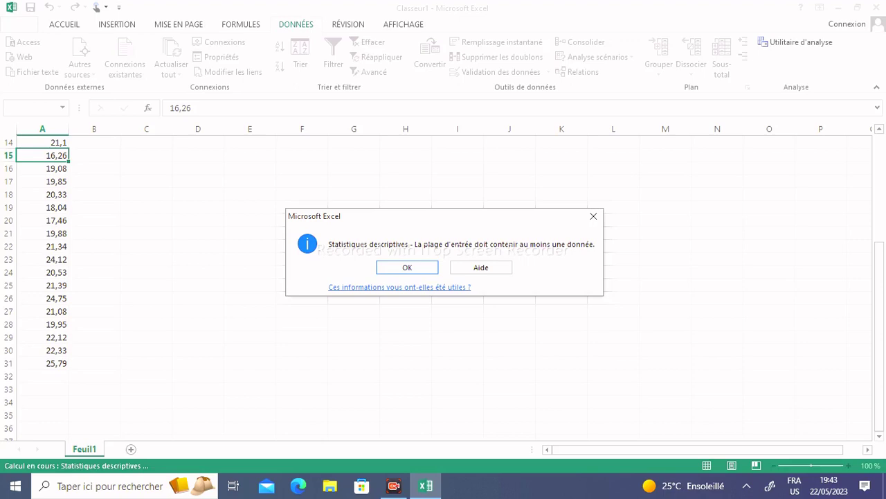
pyautogui.press('Return')
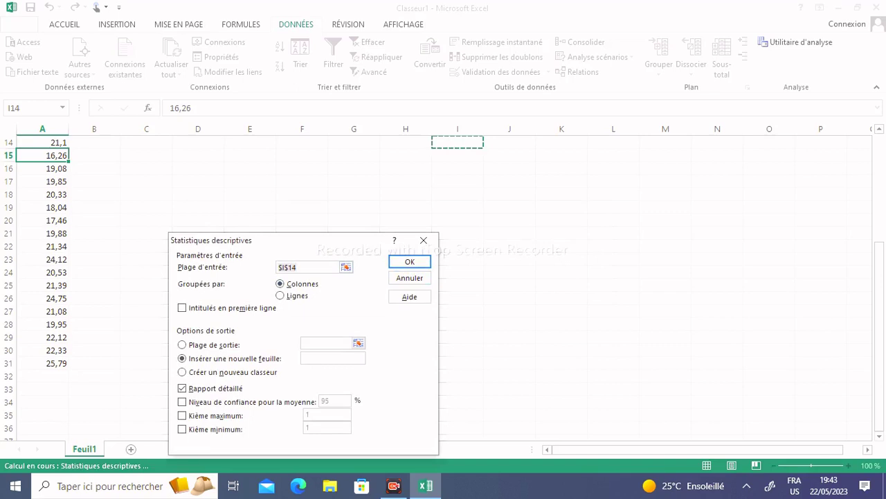
pyautogui.click(43, 142)
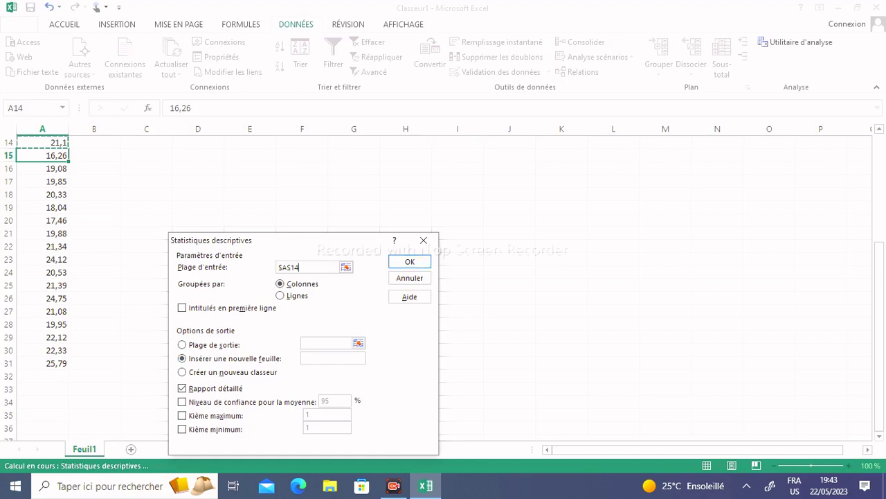
pyautogui.press('Return')
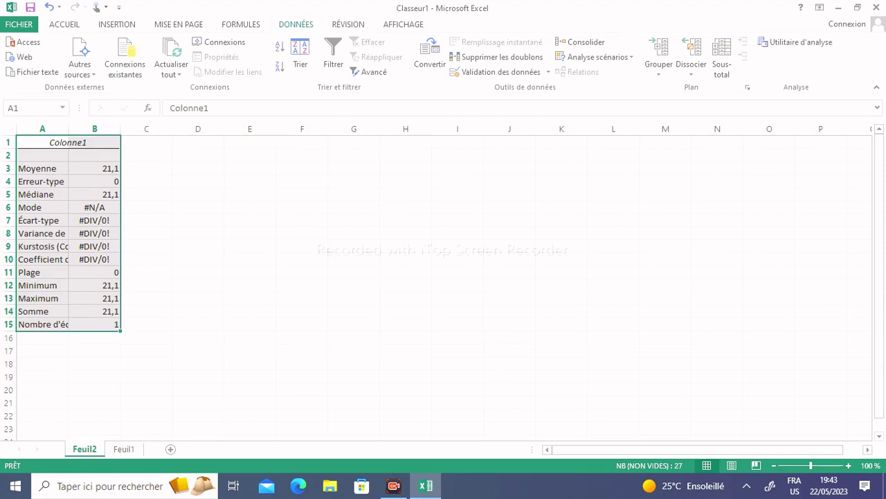
# Enter 20 in cell D1 of the results sheet and fill the value down column D
pyautogui.click(198, 143)
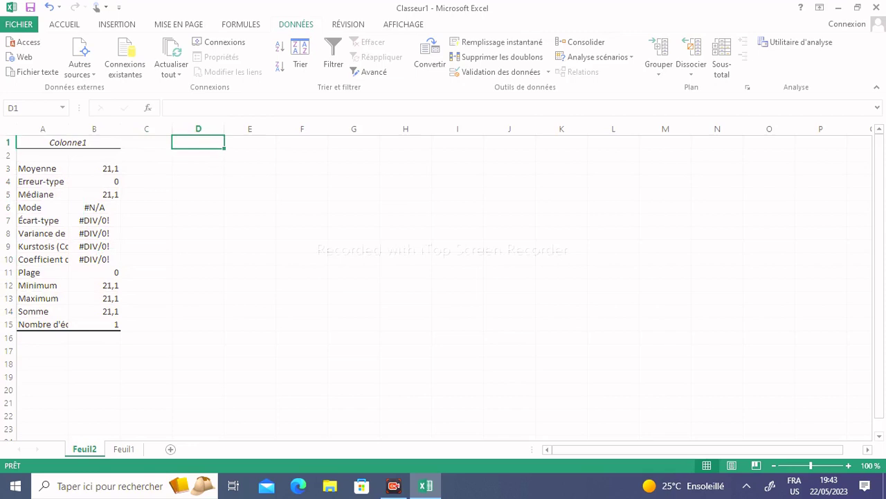
pyautogui.write('20')
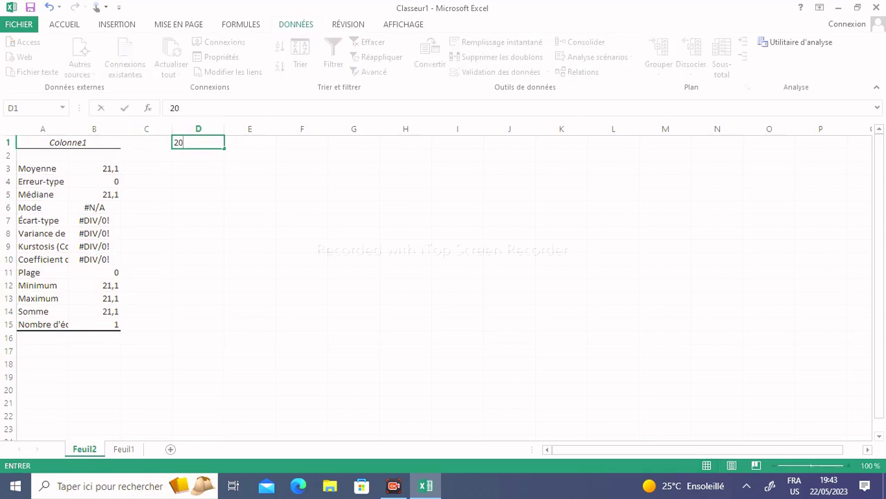
pyautogui.moveTo(225, 149); pyautogui.dragTo(223, 331)
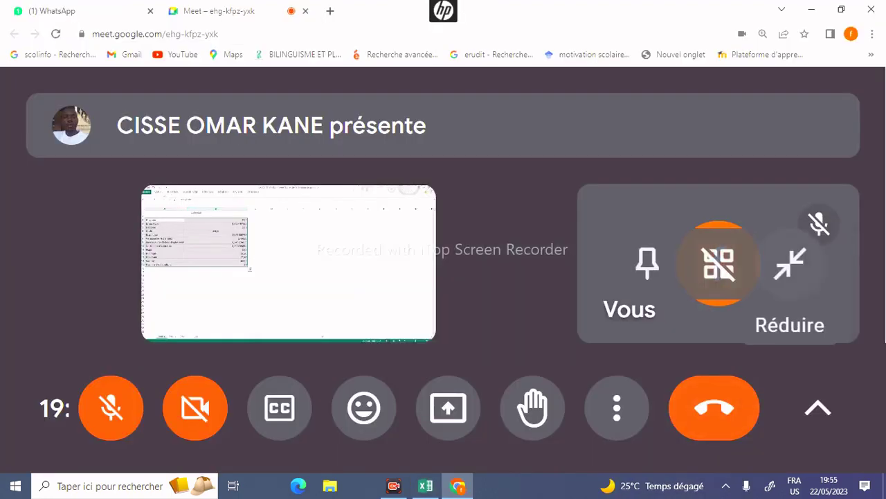
# Enlarge the shared presentation in the Google Meet call to examine the descriptive statistics table
pyautogui.scroll(5, 409, 295)
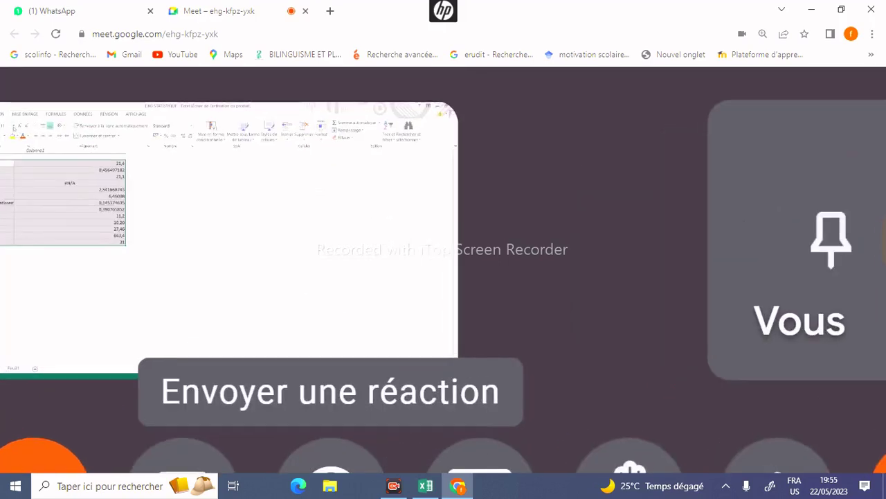
pyautogui.hscroll(-2, 410, 294)
pyautogui.scroll(5, 410, 295)
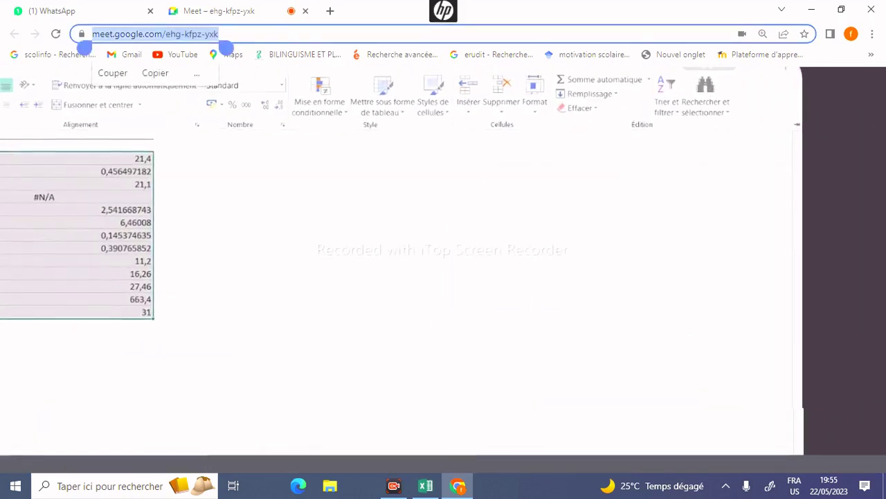
pyautogui.hscroll(-4, 218, 90)
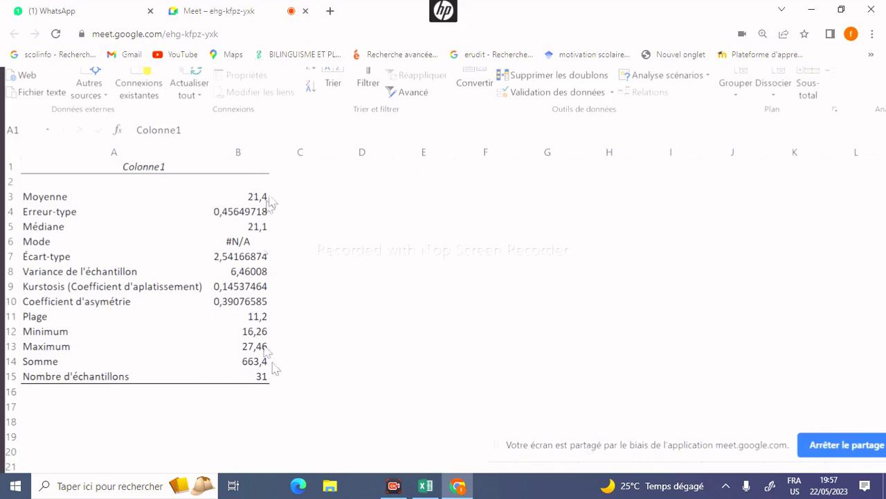
# Clear the range selection on the data sheet and move to cell D1, the start of the column of 20s
pyautogui.hotkey('ctrl', 'a')
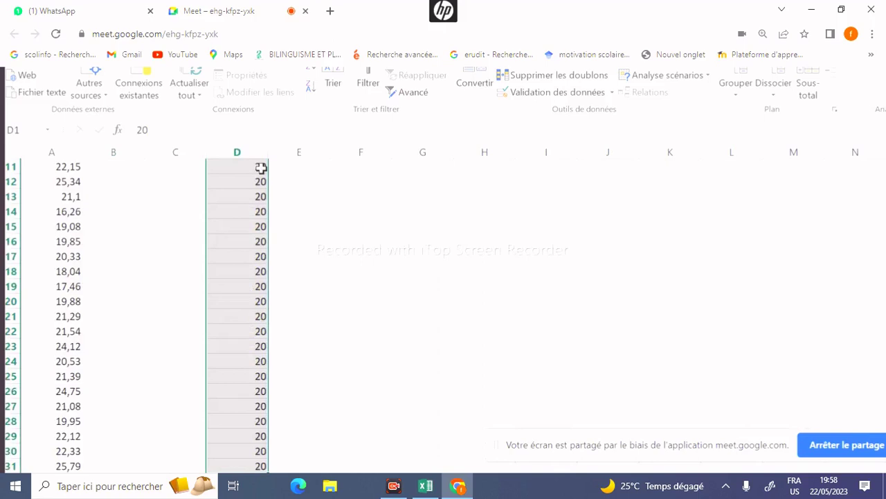
pyautogui.click(261, 167)
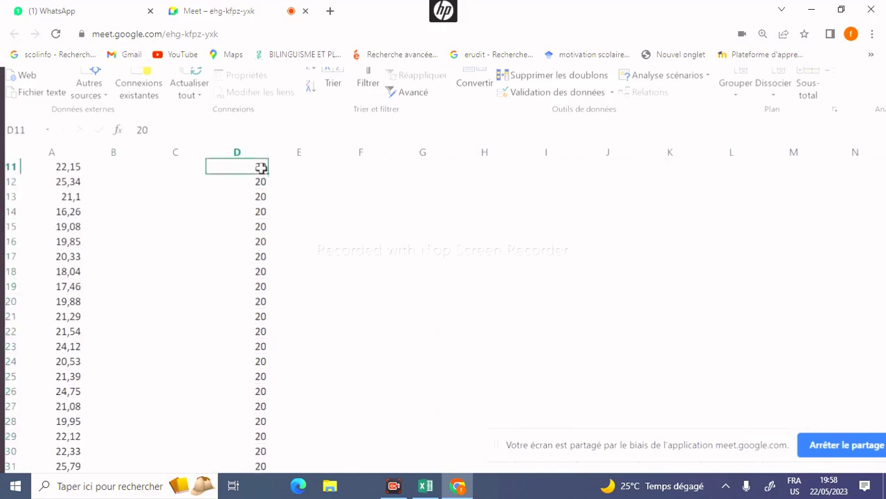
pyautogui.press('Up')
pyautogui.press('Up')
pyautogui.press('Up')
pyautogui.press('Up')
pyautogui.press('Up')
pyautogui.press('Up')
pyautogui.press('Up')
pyautogui.press('Up')
pyautogui.press('Up')
pyautogui.press('Up')
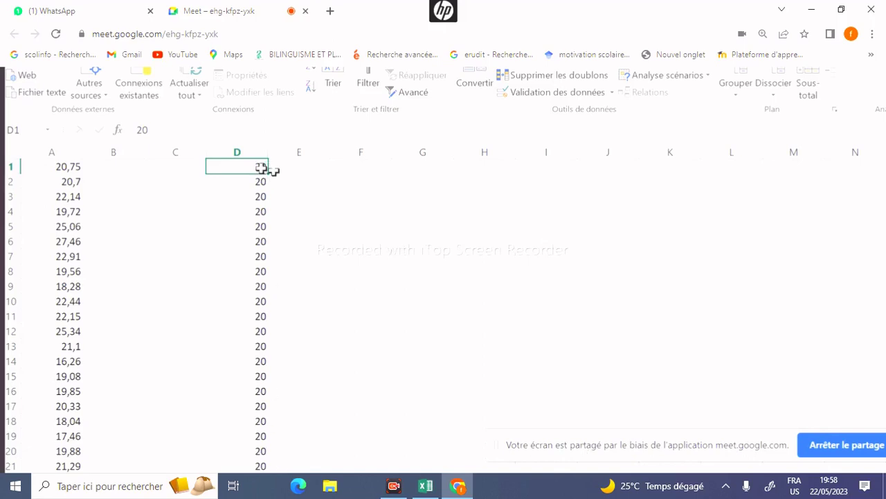
# Choose the data analysis tool "Test d'égalité des espérances: observations pairées" for the two data columns
pyautogui.scroll(-2, 277, 312)
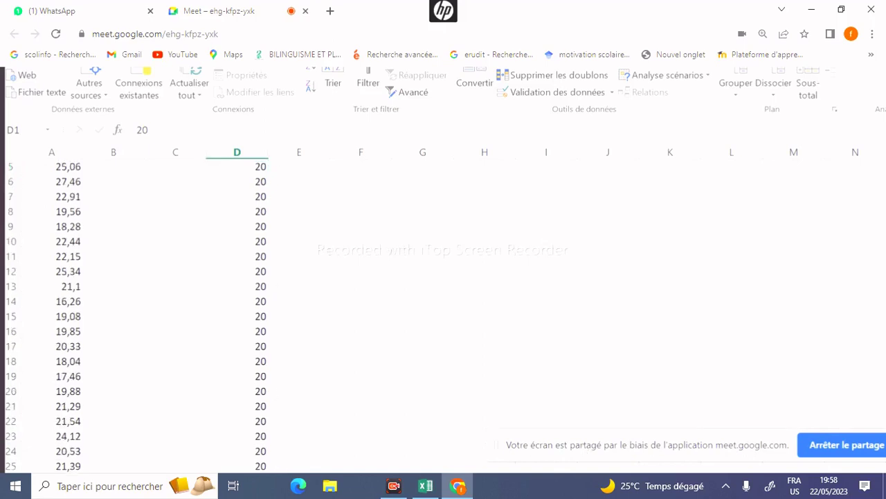
pyautogui.scroll(1, 135, 315)
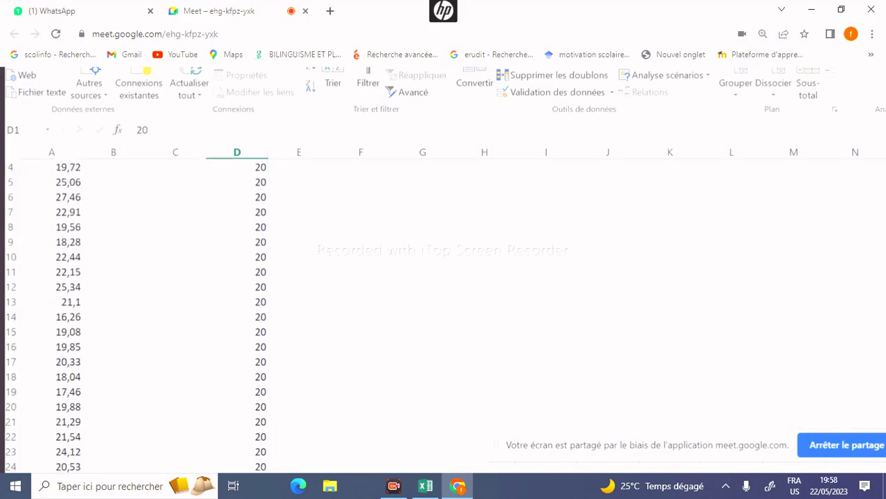
pyautogui.scroll(1, 136, 315)
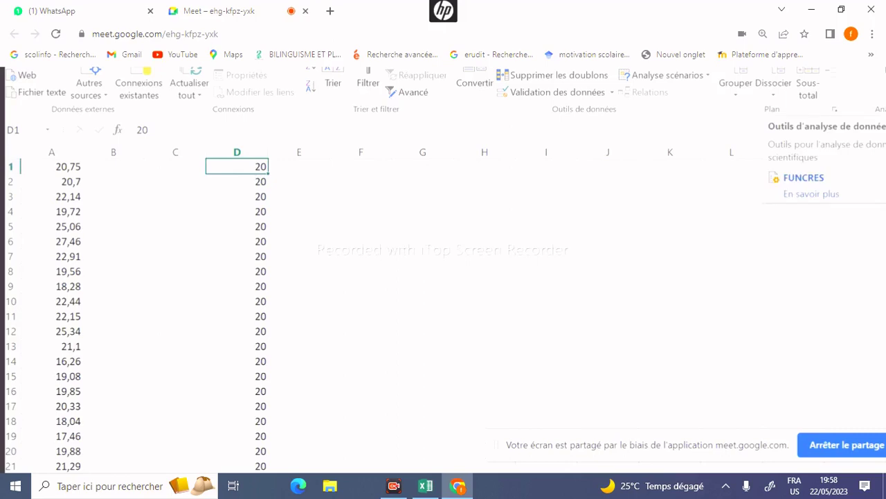
pyautogui.click(874, 80)
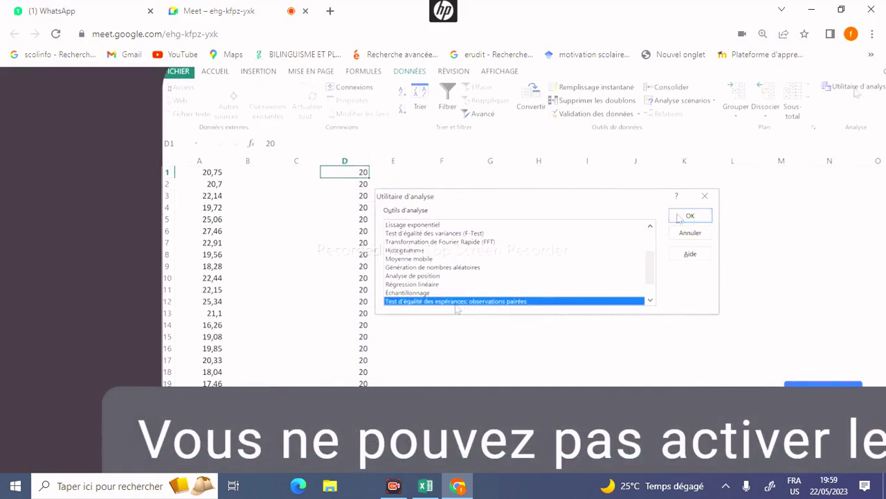
pyautogui.click(176, 55)
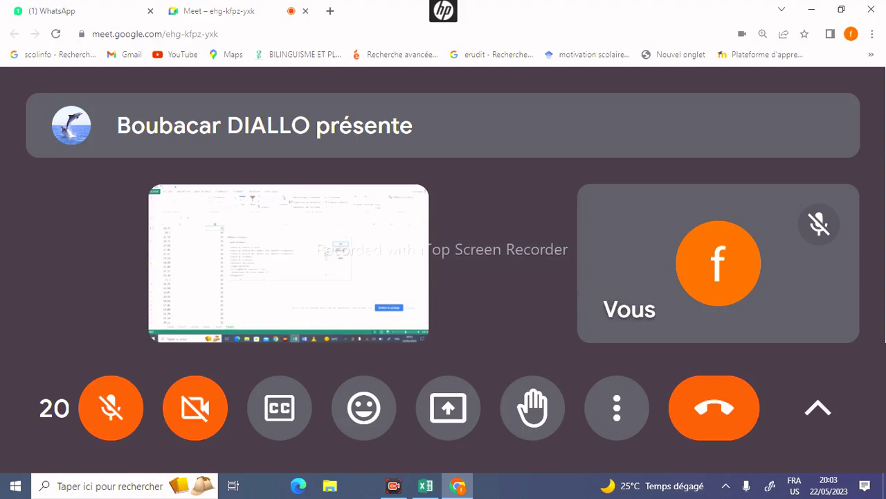
# Set the paired test's variable 1 range to $A$1:$A$31
pyautogui.scroll(5, 290, 228)
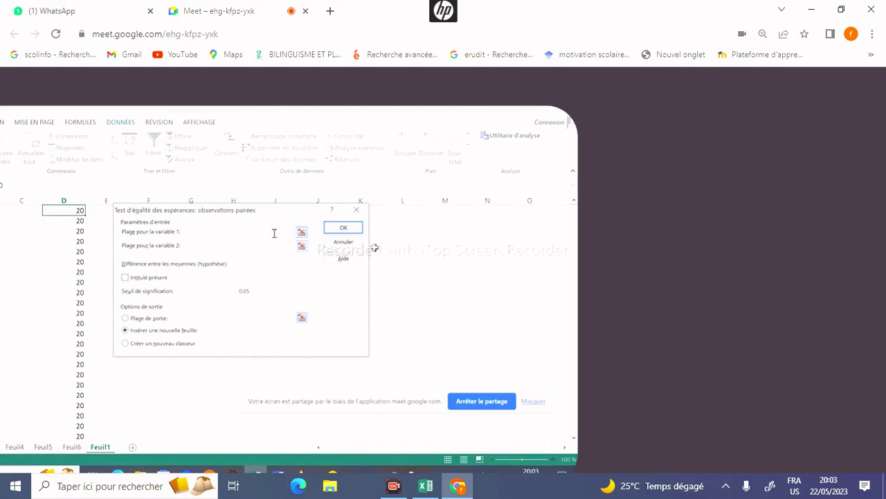
pyautogui.click(302, 232)
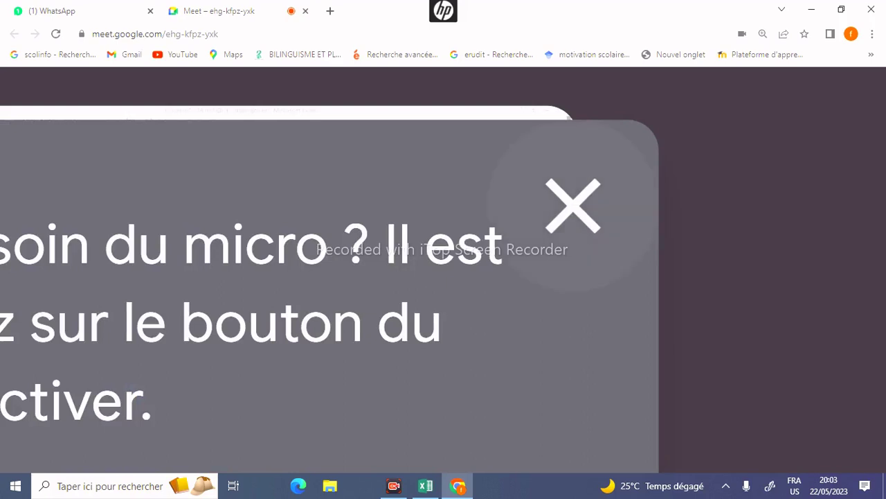
pyautogui.click(573, 205)
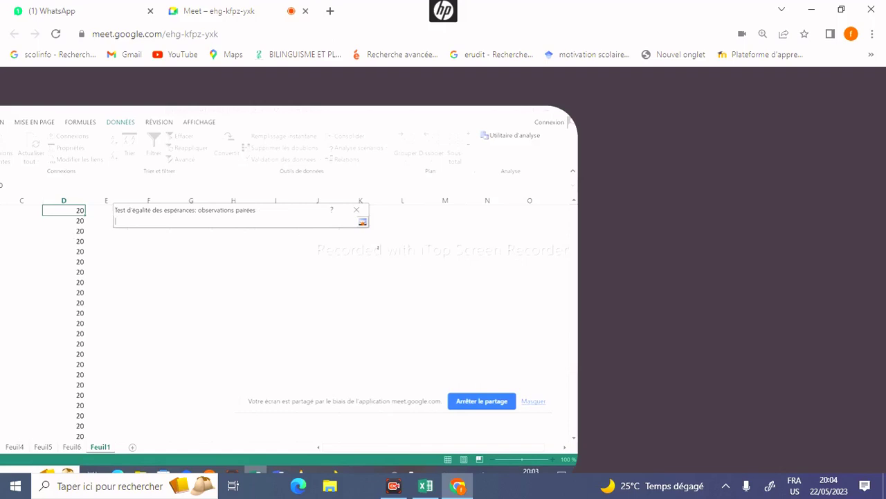
pyautogui.click(0, 210)
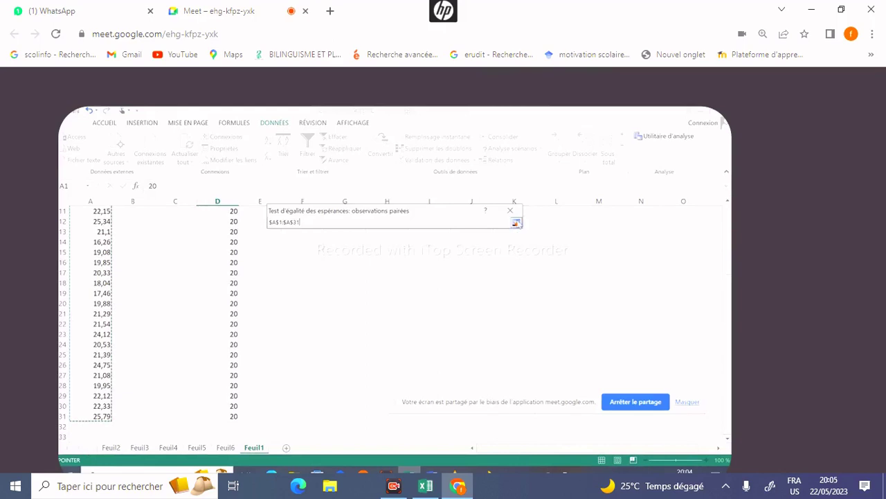
pyautogui.click(518, 225)
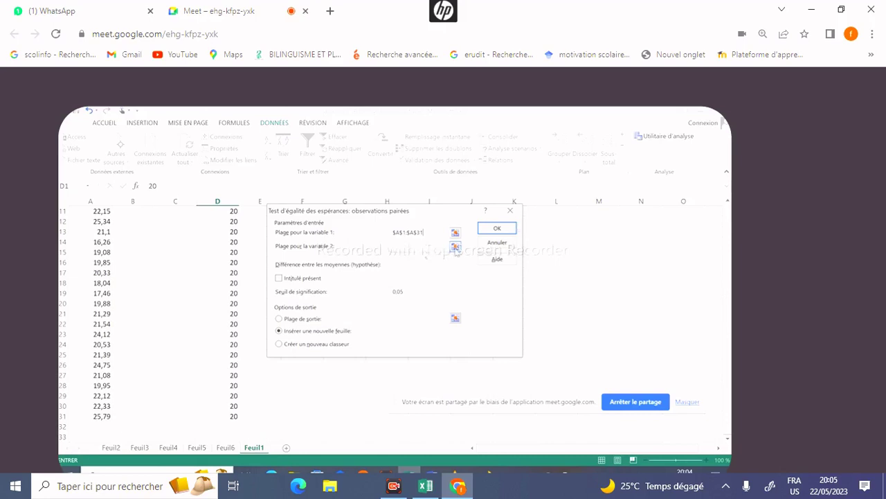
# Set the paired test's variable 2 range to $D$1:$D$31, the column of 20s
pyautogui.click(455, 247)
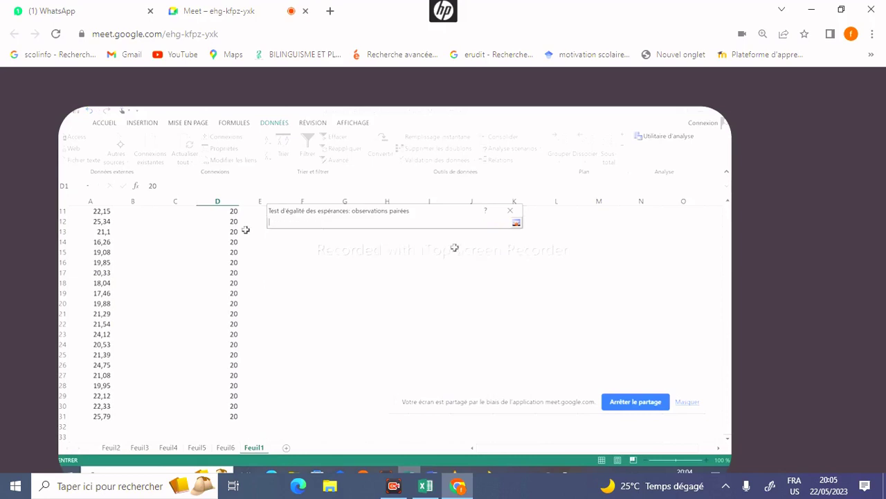
pyautogui.click(233, 212)
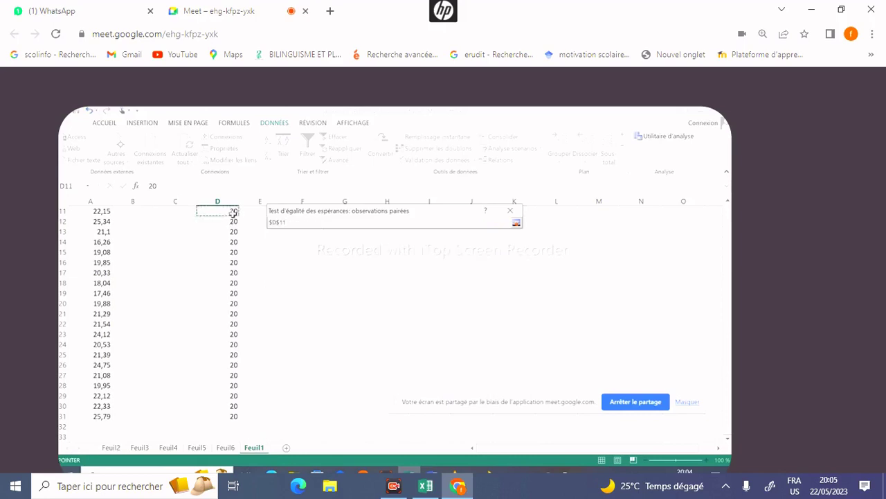
pyautogui.press('Up')
pyautogui.press('Up')
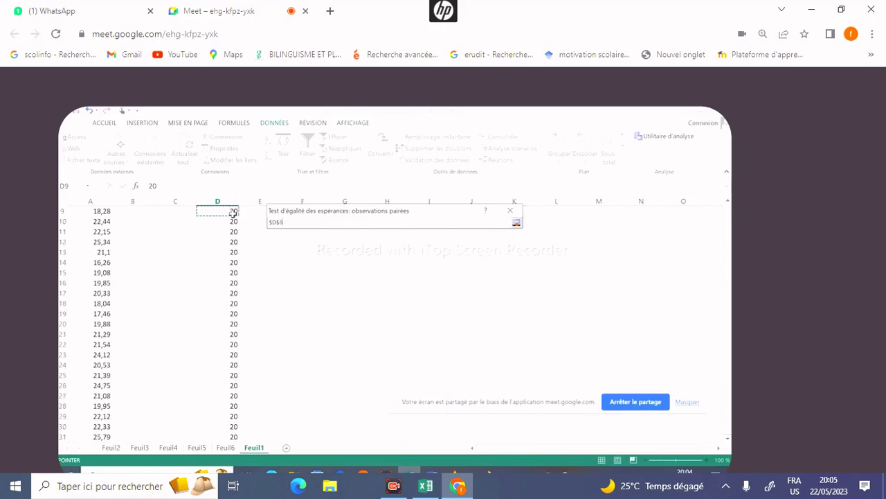
pyautogui.press('Up')
pyautogui.press('Up')
pyautogui.press('Up')
pyautogui.press('Up')
pyautogui.press('Up')
pyautogui.press('Up')
pyautogui.press('Up')
pyautogui.press('Up')
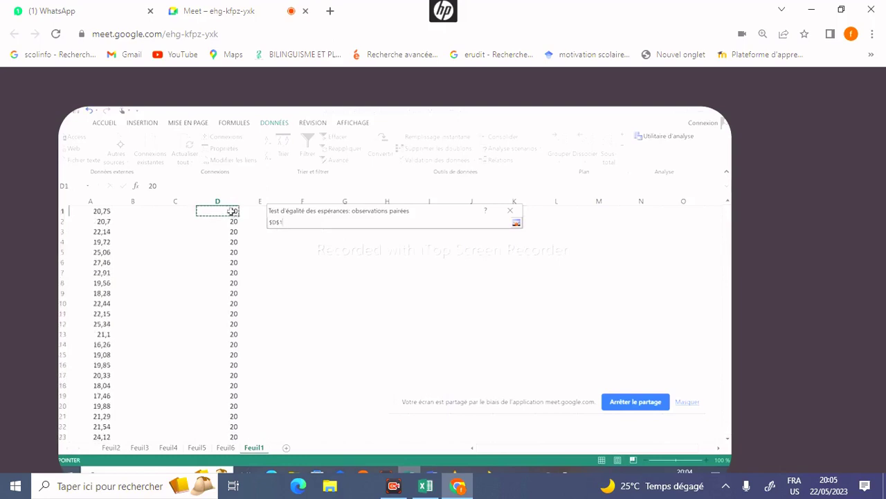
pyautogui.moveTo(232, 211); pyautogui.dragTo(231, 422)
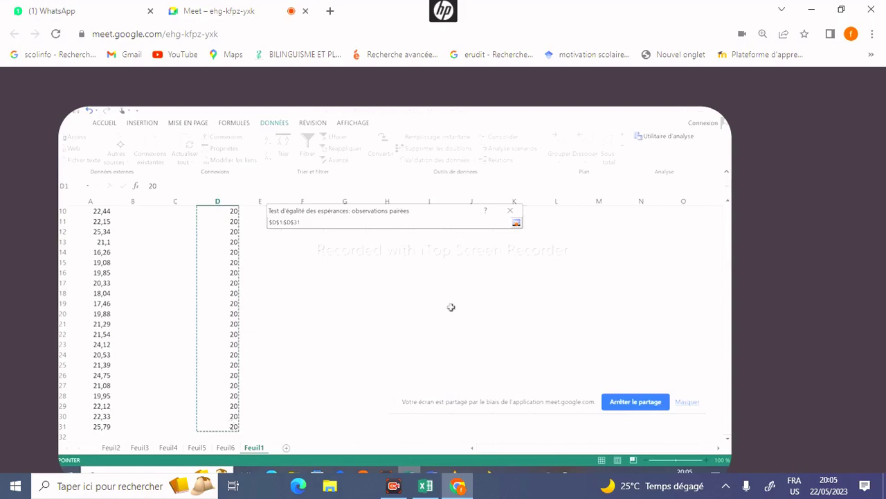
pyautogui.click(515, 222)
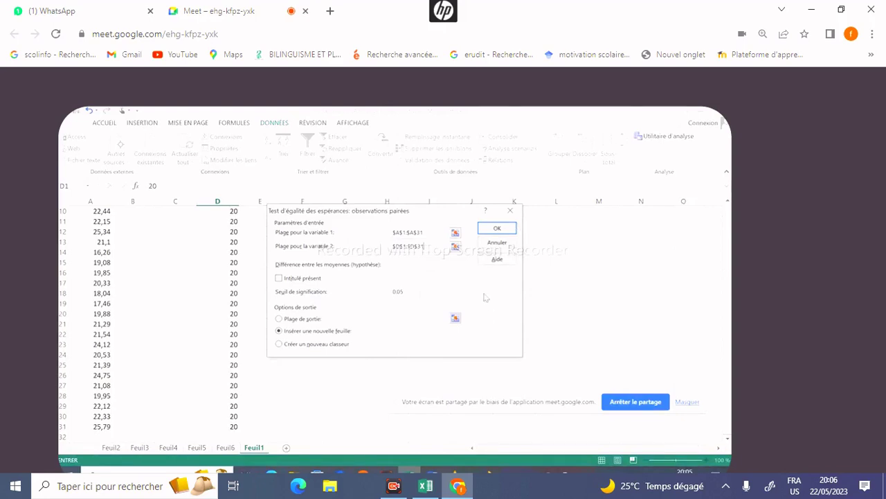
# Run the paired test with output on a new sheet and fit column A to its labels
pyautogui.click(497, 230)
pyautogui.click(497, 230)
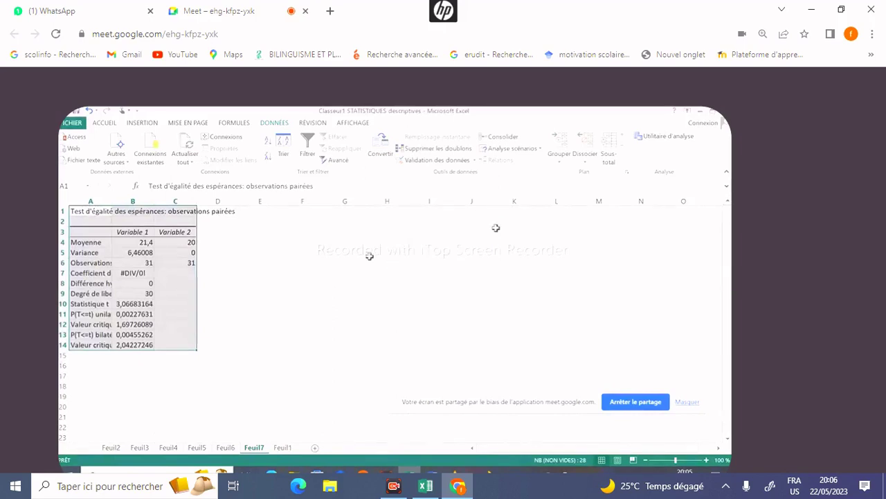
pyautogui.click(112, 201)
pyautogui.doubleClick(113, 201)
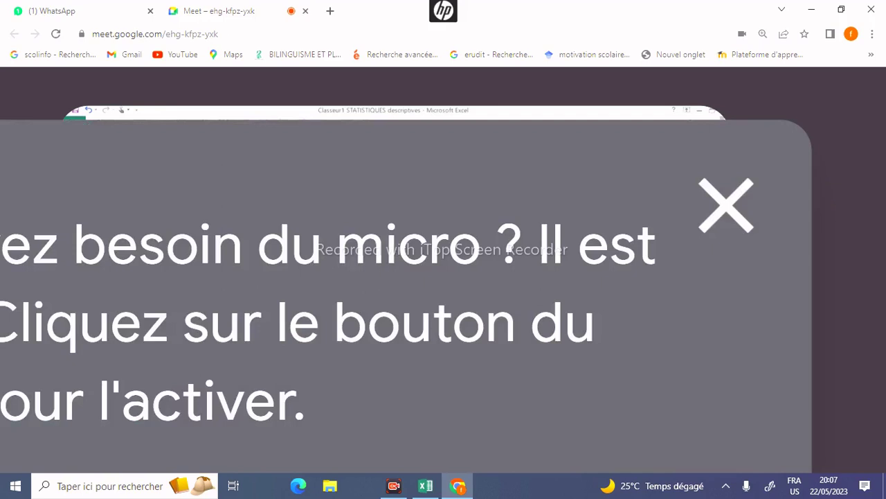
# Dismiss the raised-hand notification in the Meet call and enlarge the shared presentation to examine the test results
pyautogui.click(726, 486)
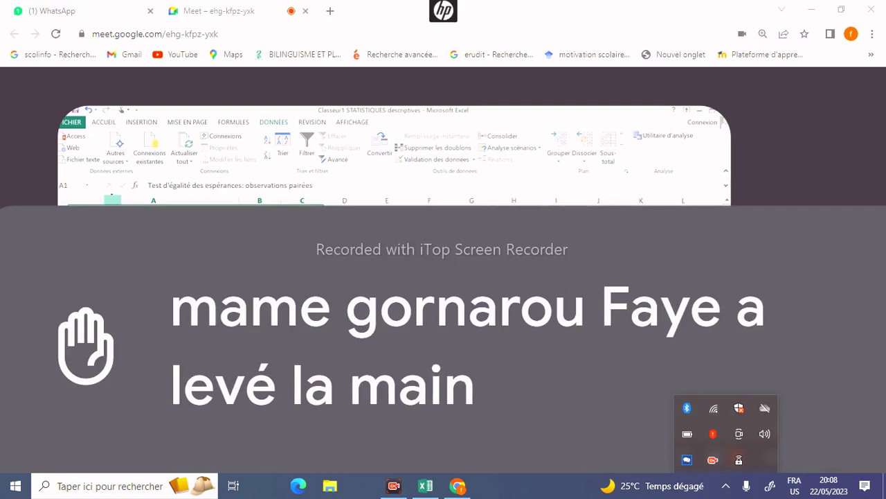
pyautogui.press('Escape')
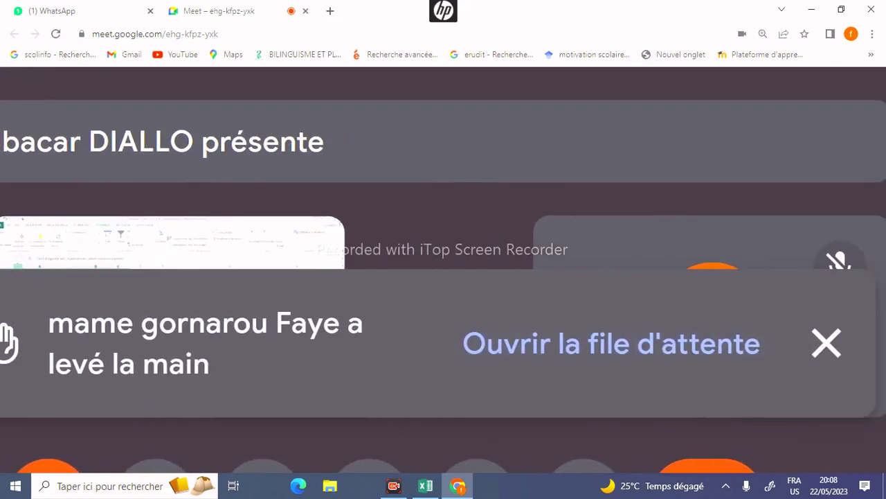
pyautogui.click(825, 343)
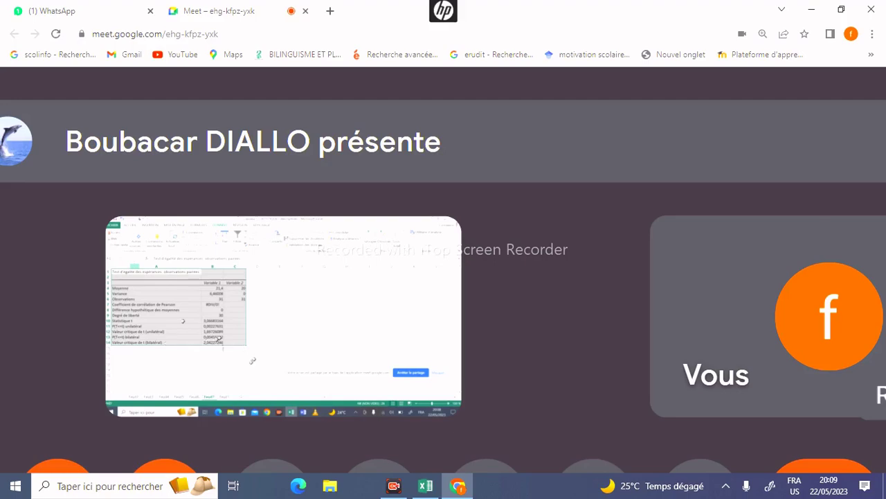
pyautogui.scroll(3, 253, 319)
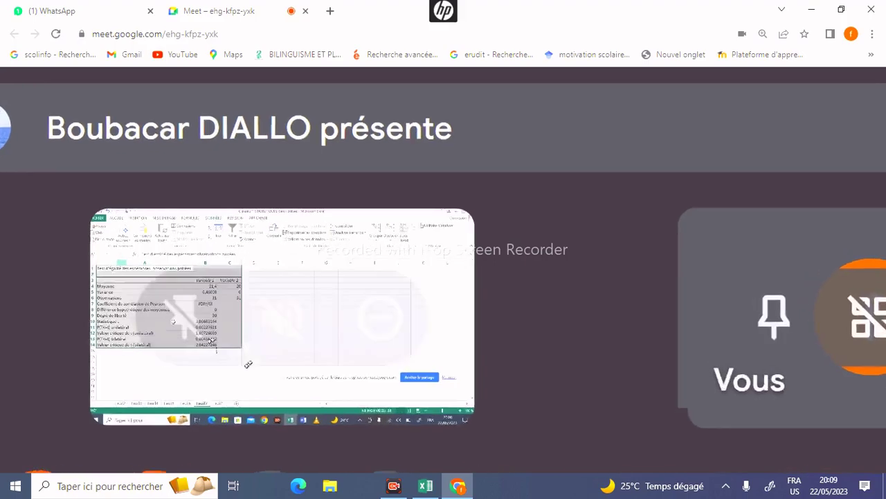
pyautogui.hscroll(-1, 252, 318)
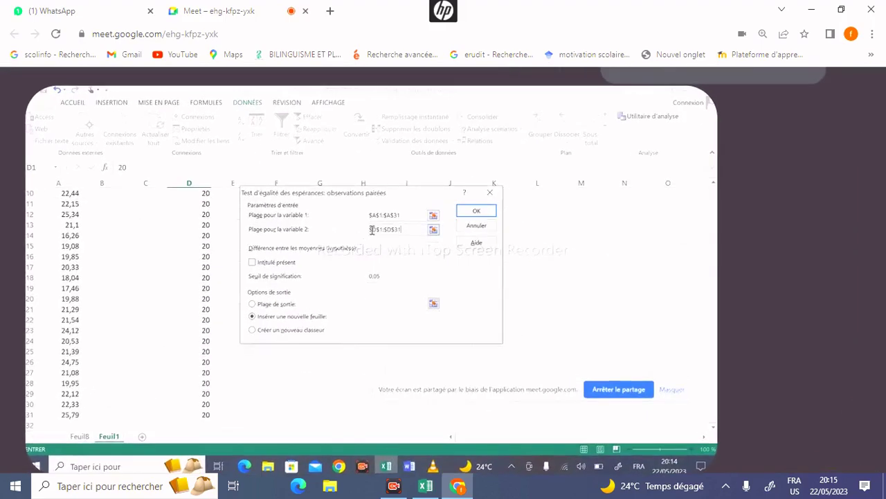
# Run the paired test again on $A$1:$A$31 and $D$1:$D$31 to a new sheet and fit column A to its labels
pyautogui.click(474, 211)
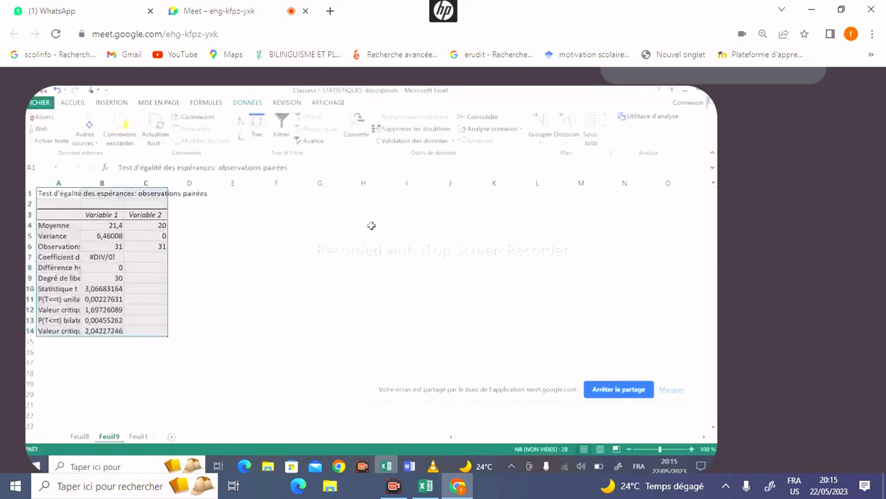
pyautogui.moveTo(79, 184); pyautogui.dragTo(80, 183)
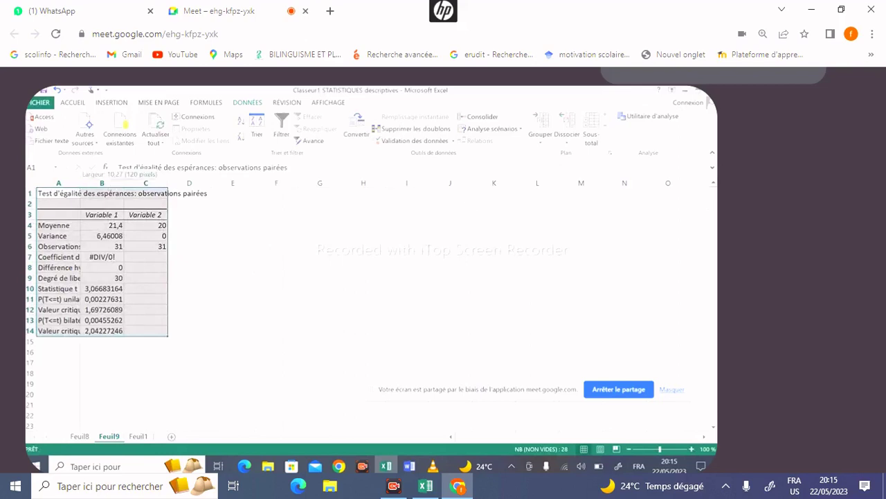
pyautogui.doubleClick(80, 183)
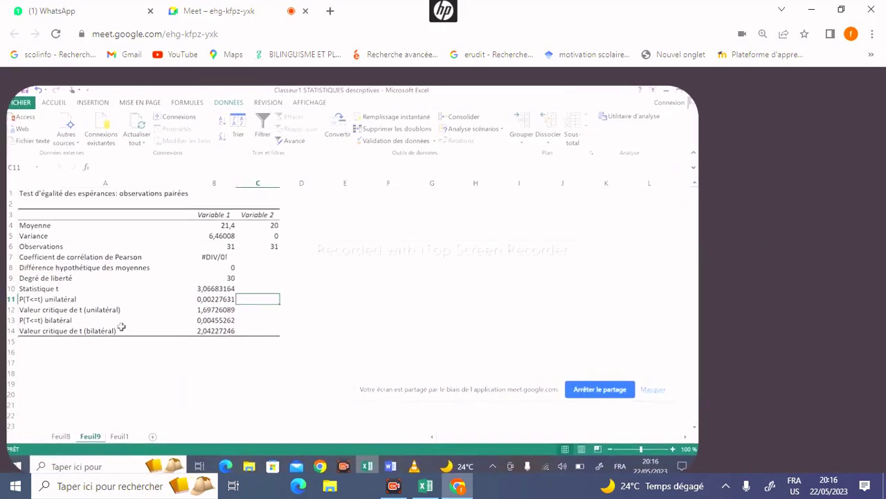
# Examine the two-tailed P value in cell B13 and switch to the Google Meet call window
pyautogui.click(220, 320)
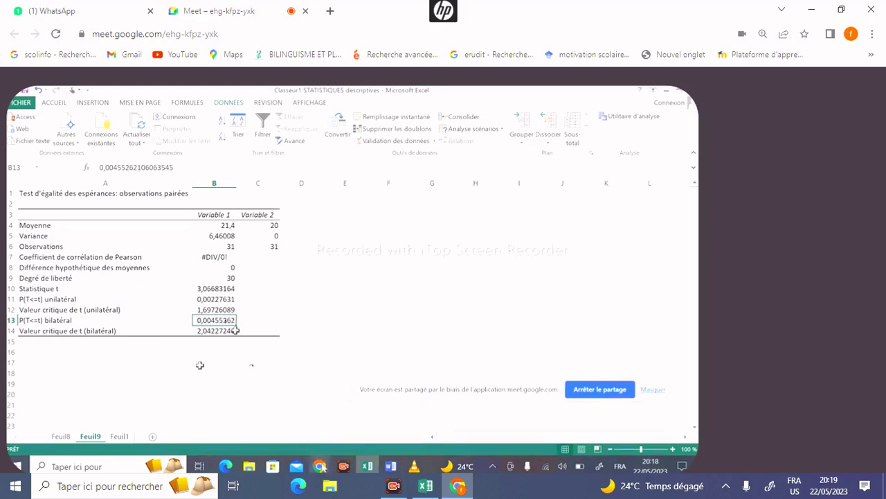
pyautogui.moveTo(322, 467)
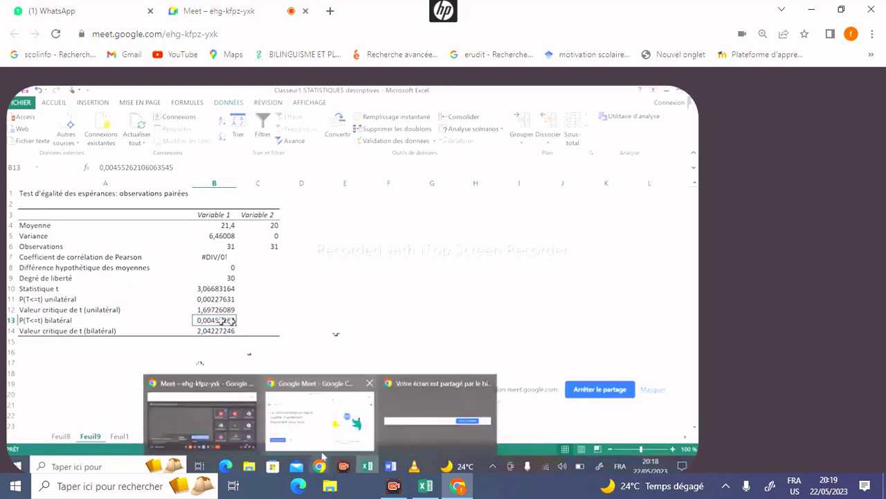
pyautogui.click(211, 430)
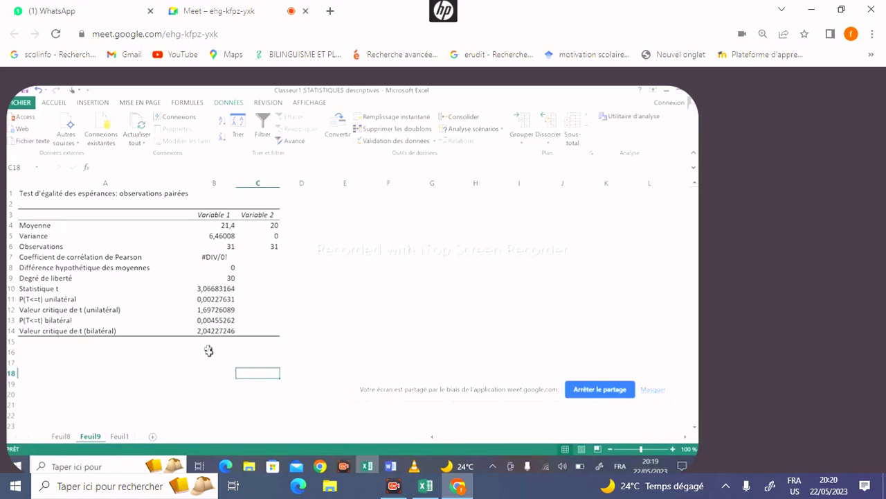
# Colour the t statistic in B10 and the two-tailed critical t value in B14 with an orange font
pyautogui.click(219, 289)
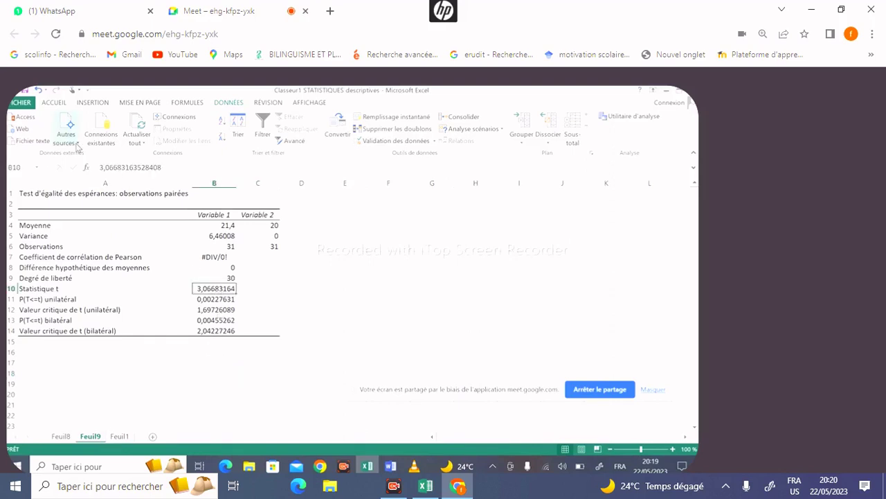
pyautogui.click(49, 103)
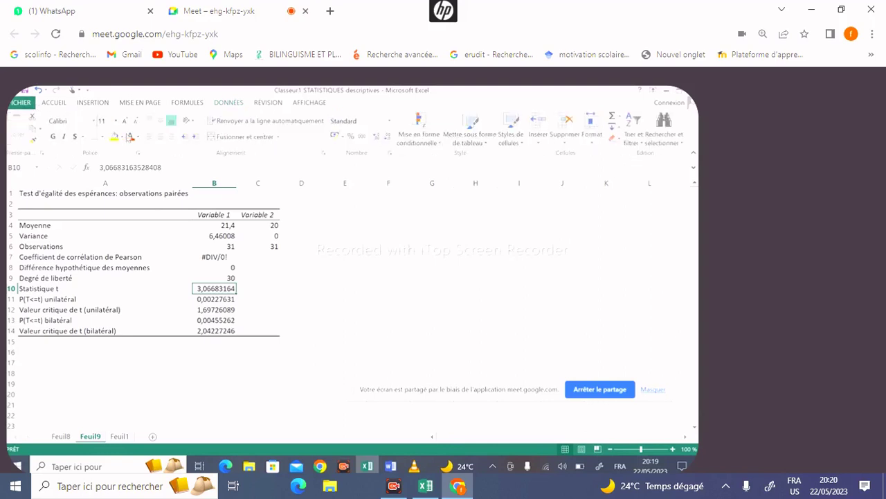
pyautogui.click(220, 331)
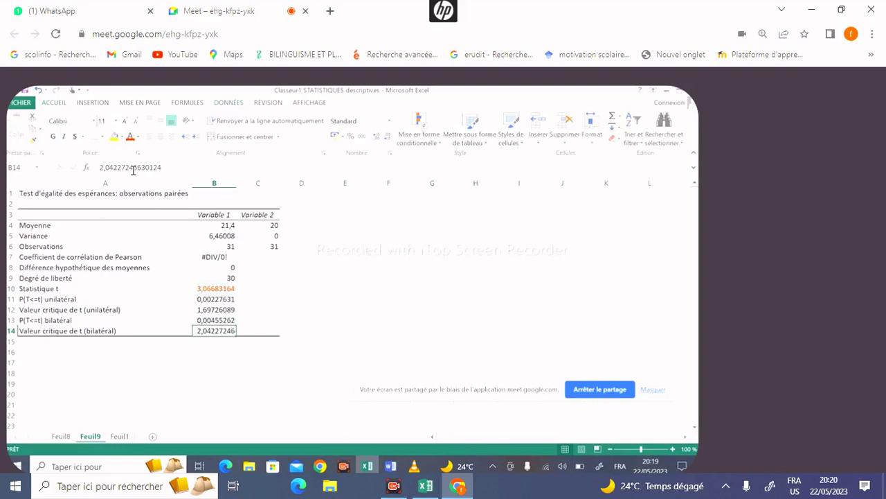
pyautogui.click(128, 137)
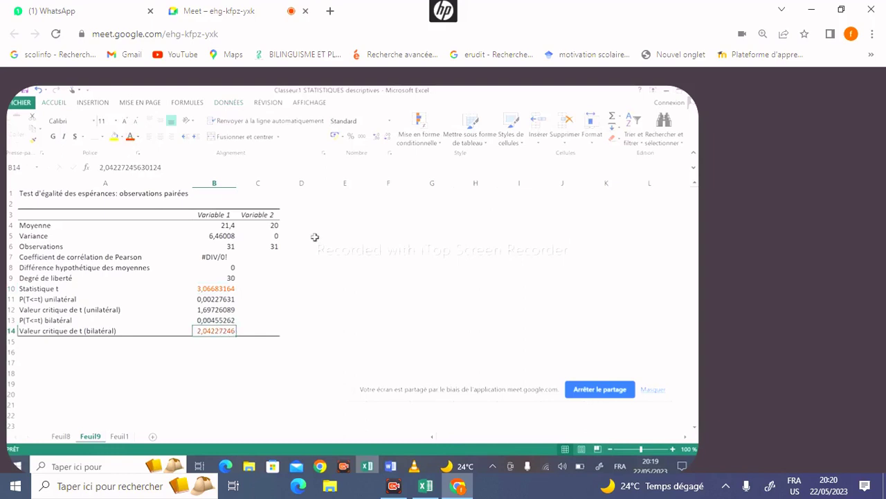
pyautogui.click(388, 335)
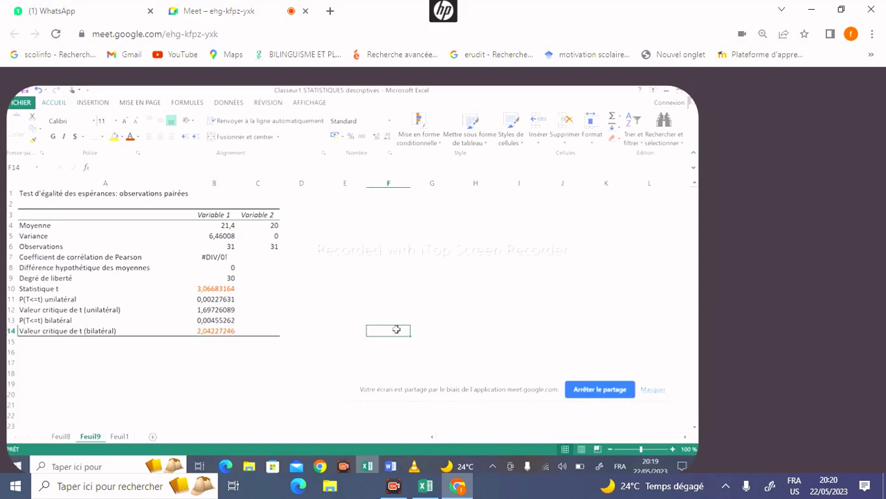
# Return to the Google Meet call window from the workbook
pyautogui.moveTo(320, 466)
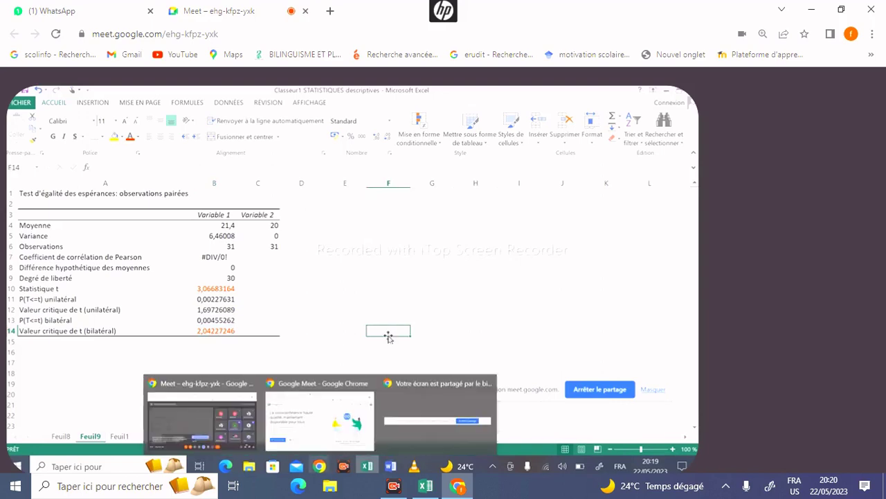
pyautogui.moveTo(205, 444)
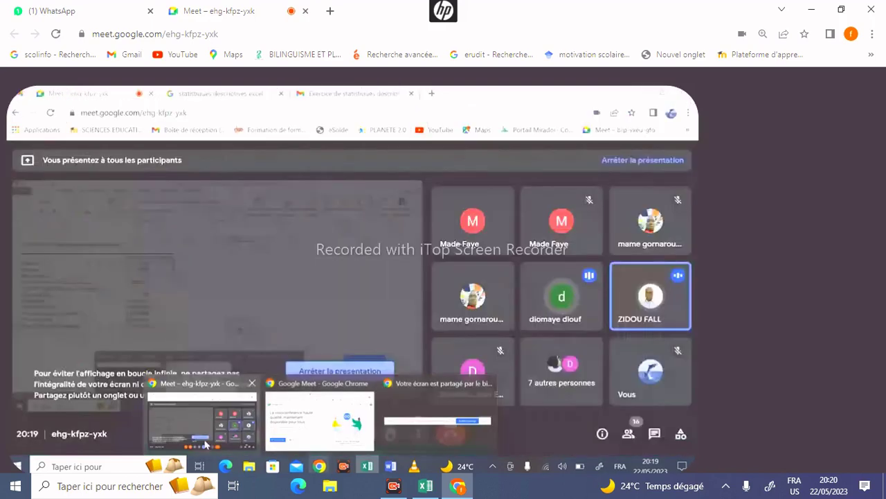